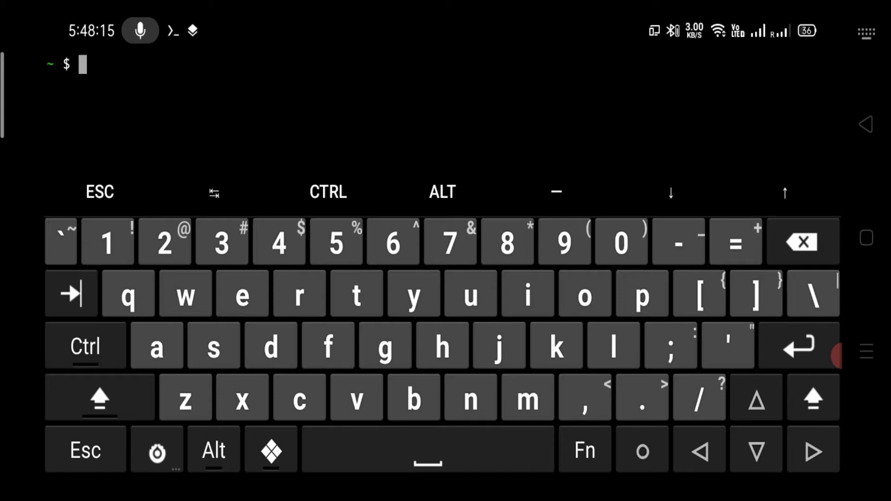
type("a")
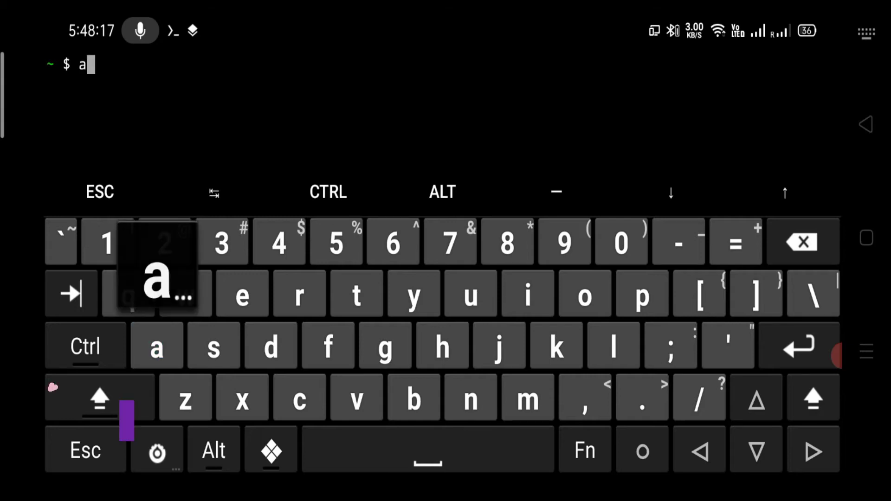
type("pt-")
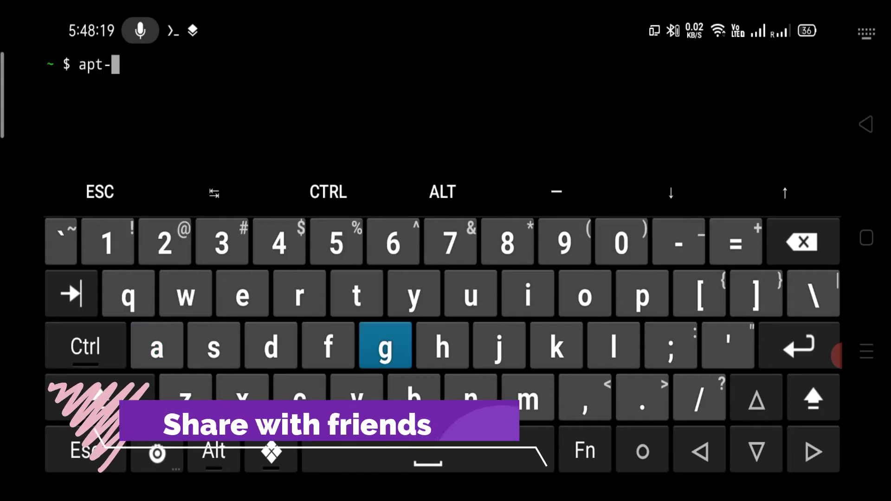
type("get up")
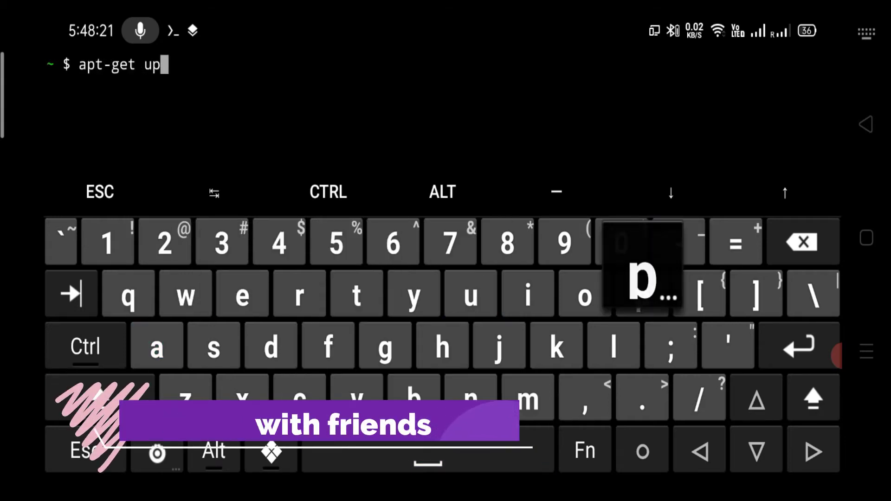
type("date")
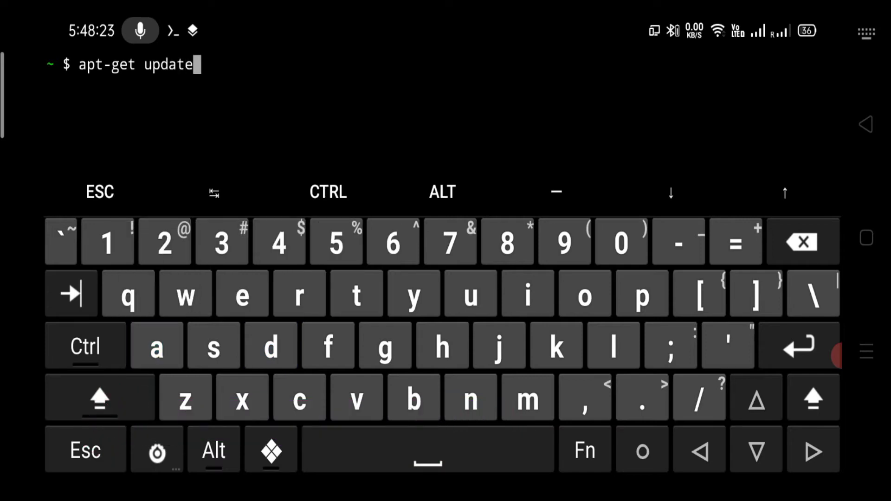
Step: Run apt-get update, review the package list output, then clear the terminal
key("Return")
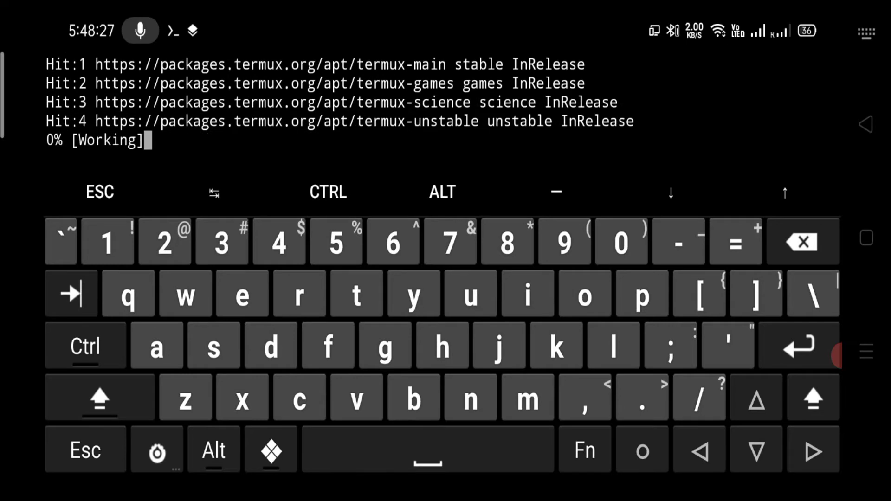
left_click(866, 124)
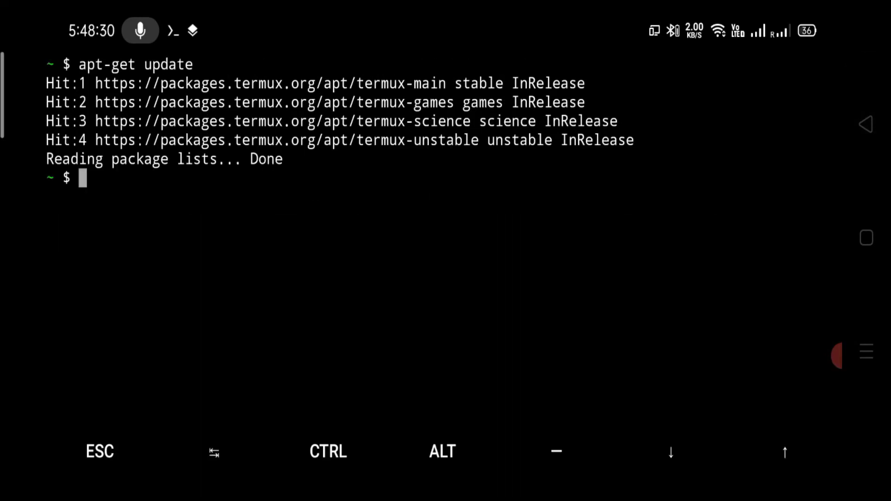
left_click(446, 279)
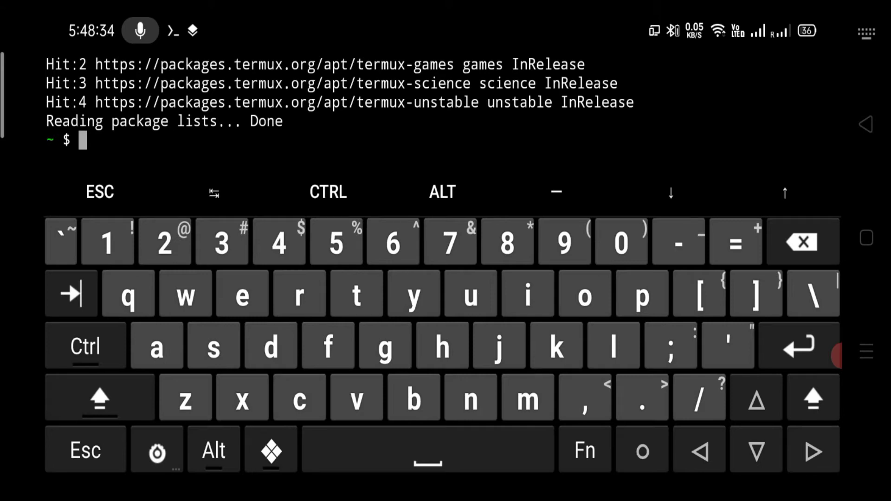
type("c")
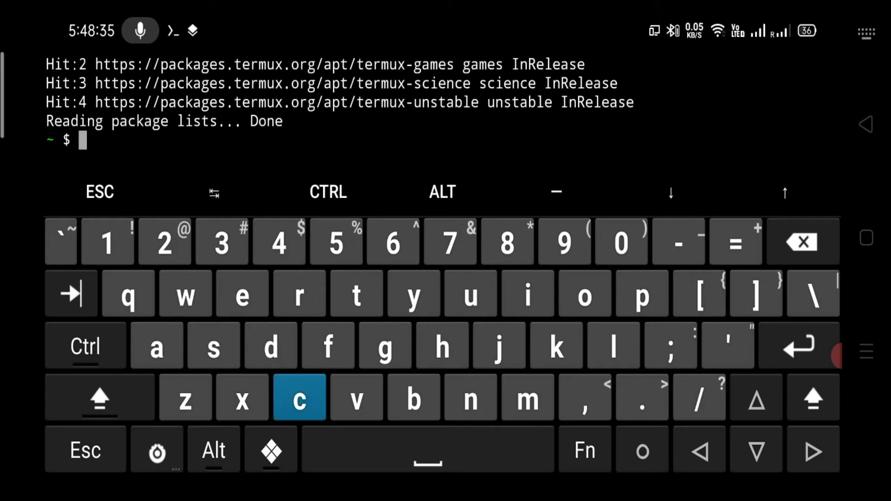
type("lear")
left_click(799, 346)
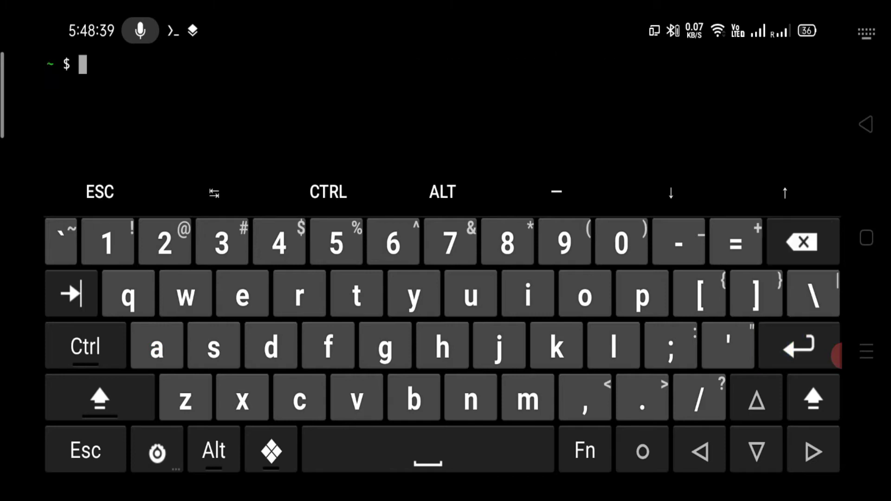
type("apt")
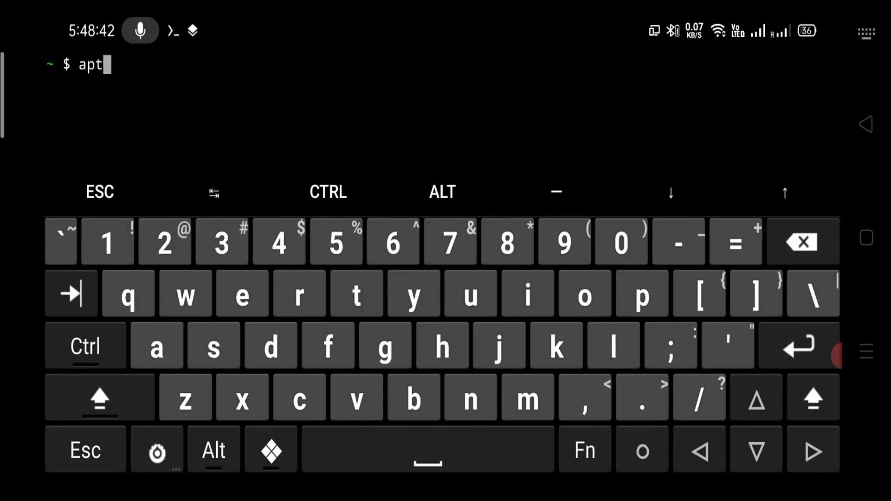
Step: Run apt-get upgrade, which upgrades nothing and keeps back gpgv and nmap
left_click(679, 242)
left_click(386, 348)
left_click(242, 296)
left_click(357, 296)
left_click(428, 451)
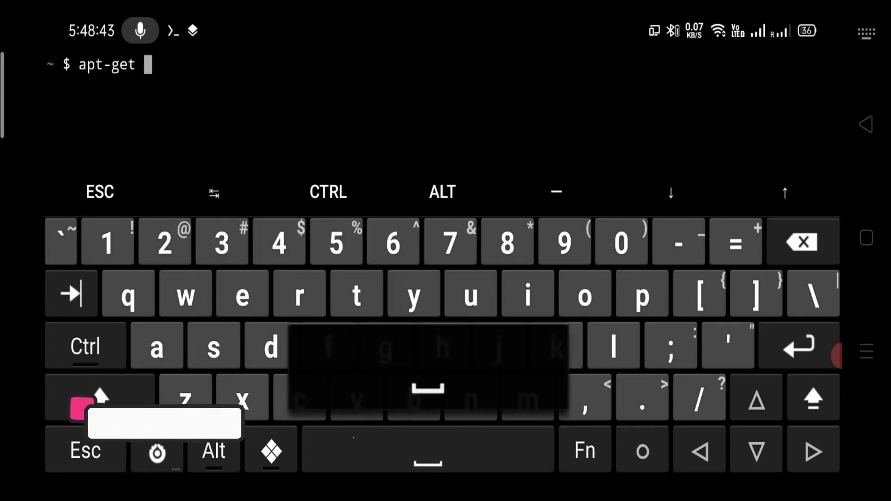
left_click(470, 296)
left_click(641, 295)
left_click(385, 347)
left_click(300, 296)
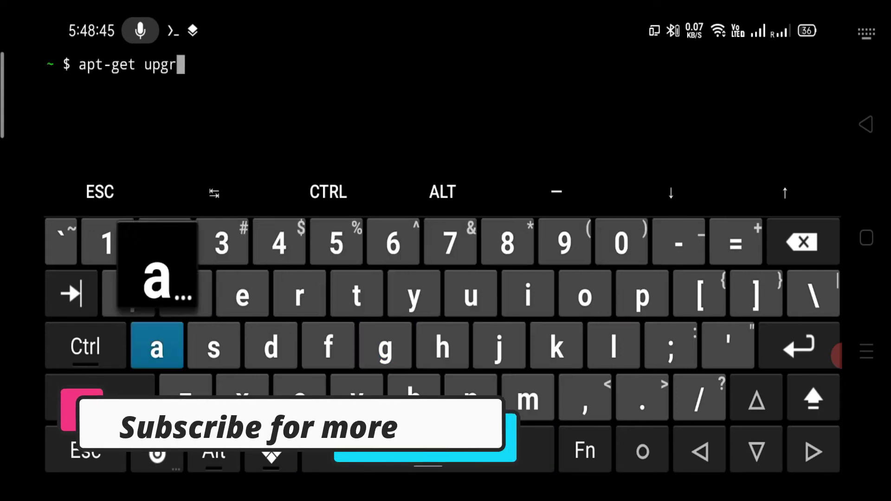
left_click(157, 347)
left_click(271, 347)
left_click(242, 296)
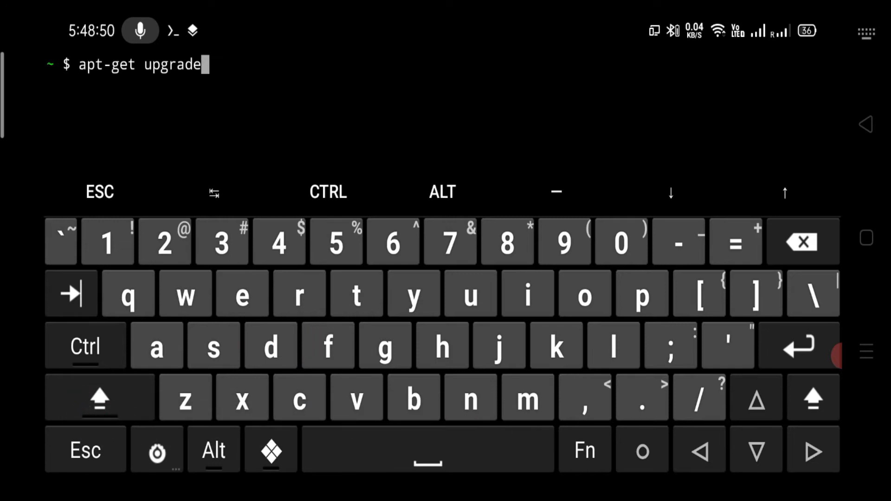
left_click(799, 347)
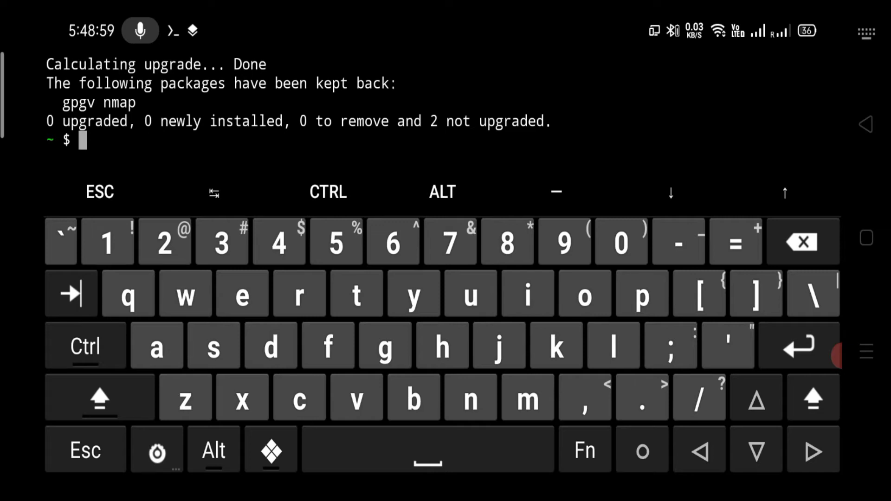
type("c")
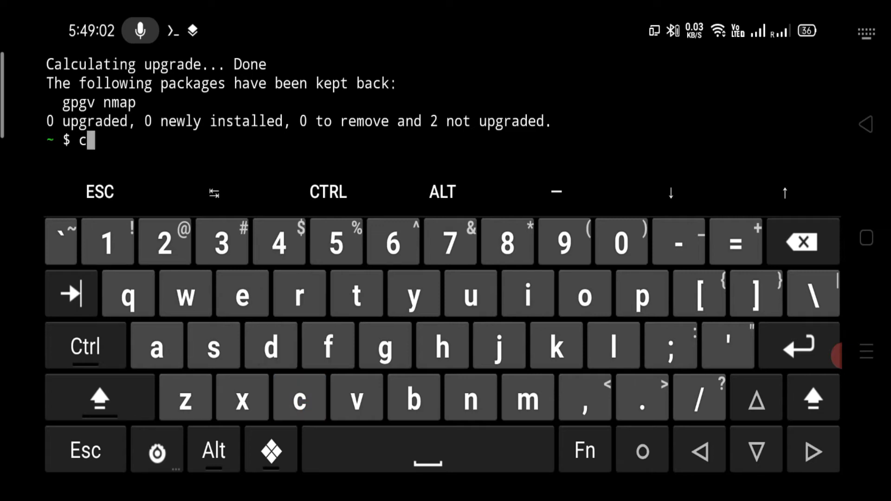
Step: Clear the terminal by rerunning clear from command history
key("BackSpace")
key("Up")
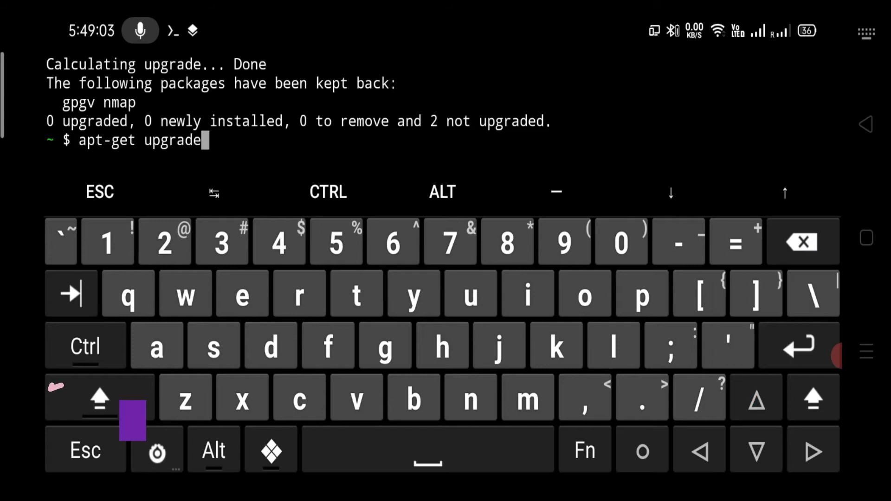
key("Up")
key("Return")
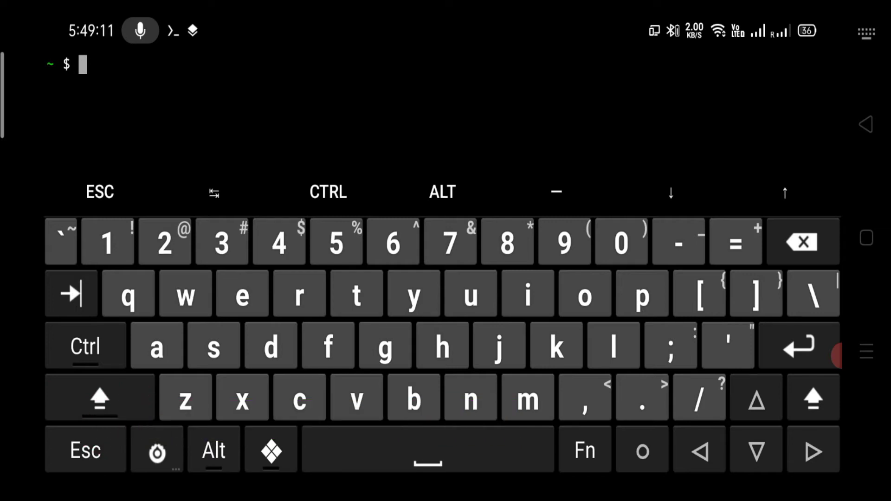
type("apt ")
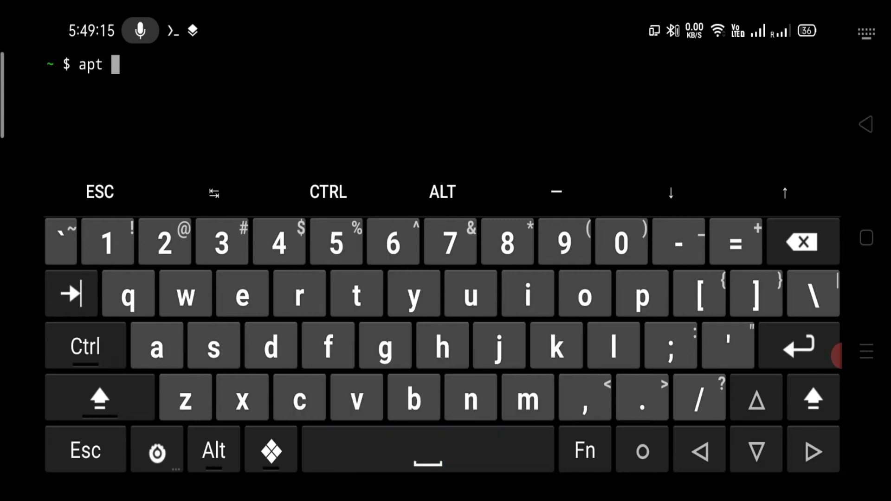
type("instal")
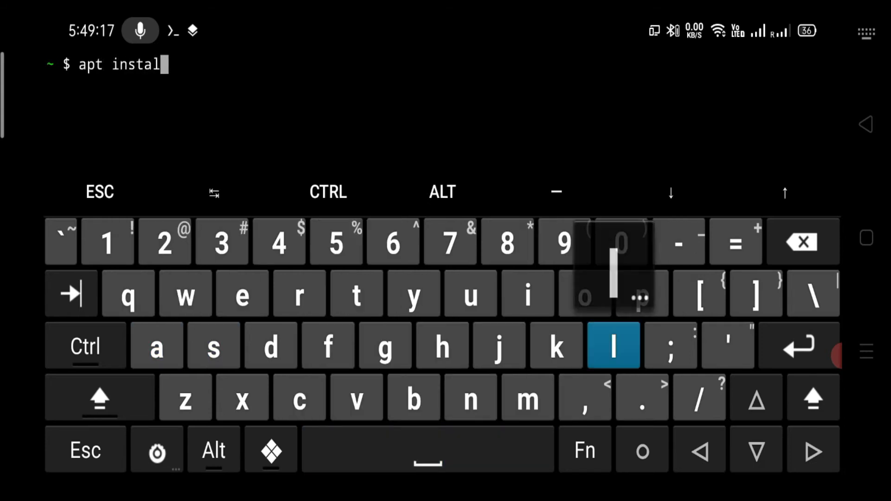
type("l t")
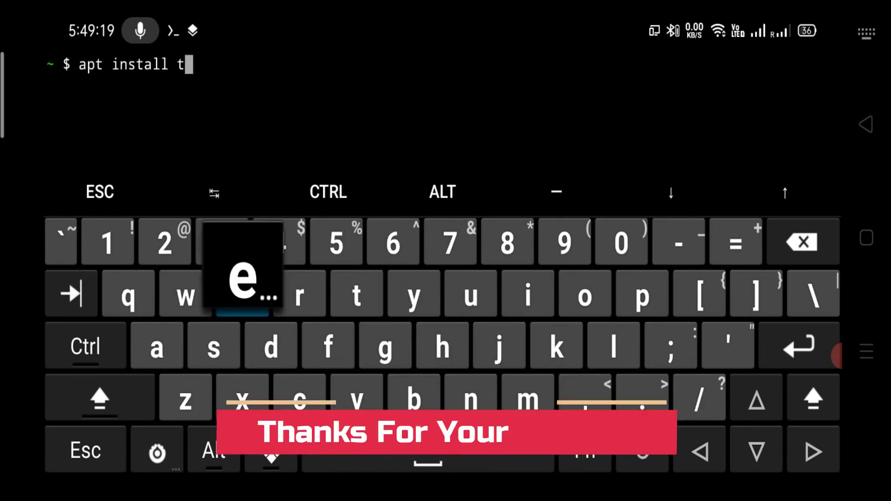
type("ermux")
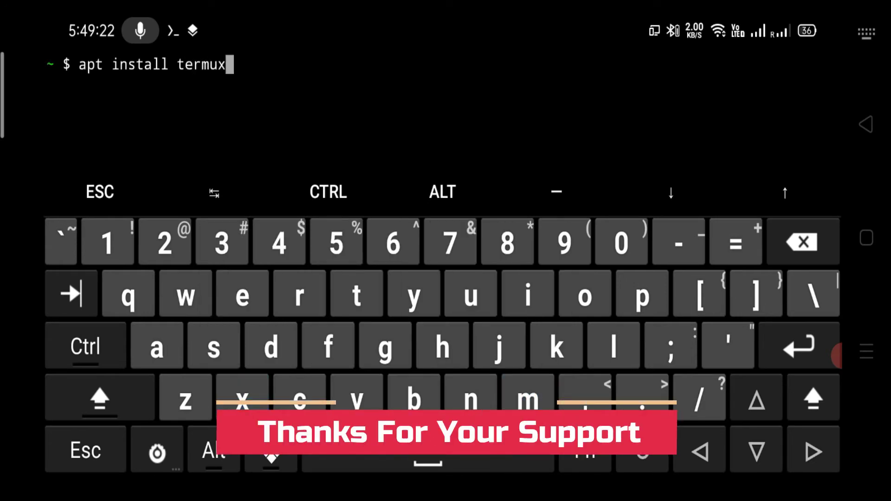
type("-")
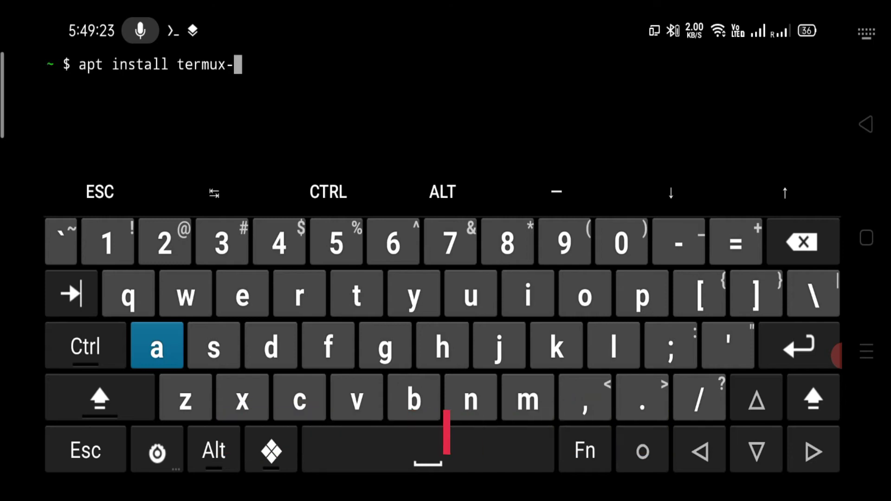
type("api")
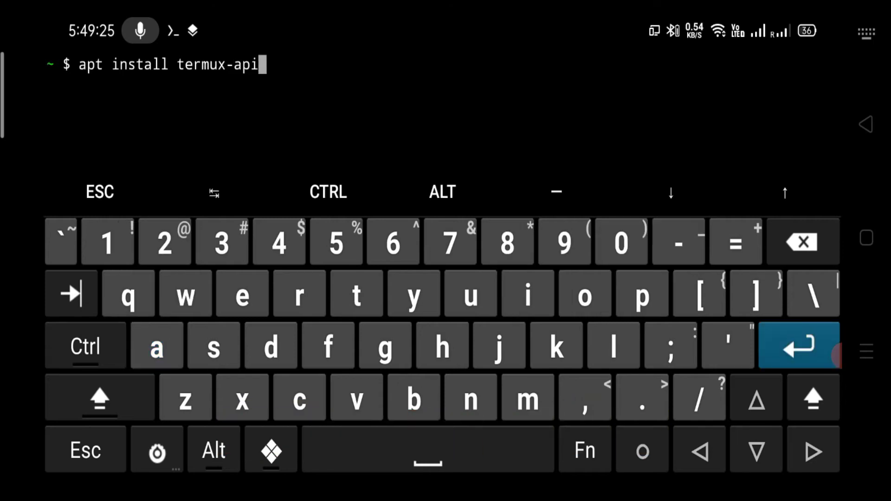
Step: Install termux-api with apt, review the setup output, then clear the screen from history
key("Return")
left_click(865, 124)
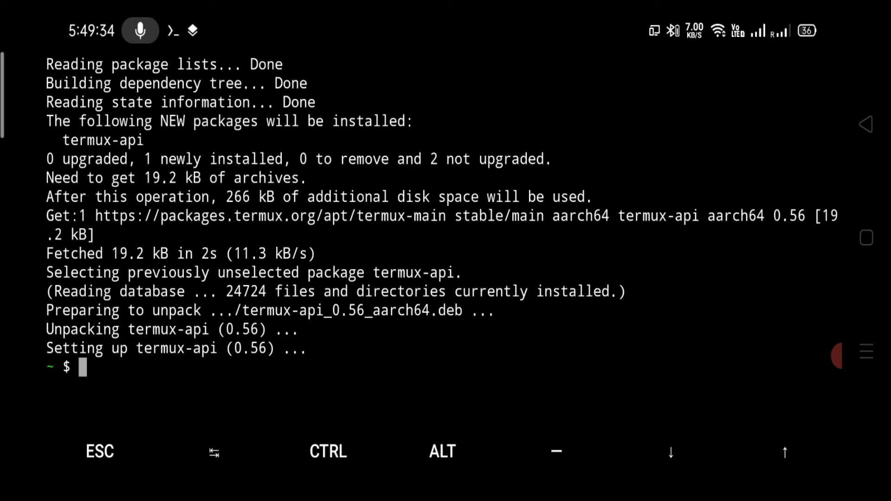
left_click(446, 278)
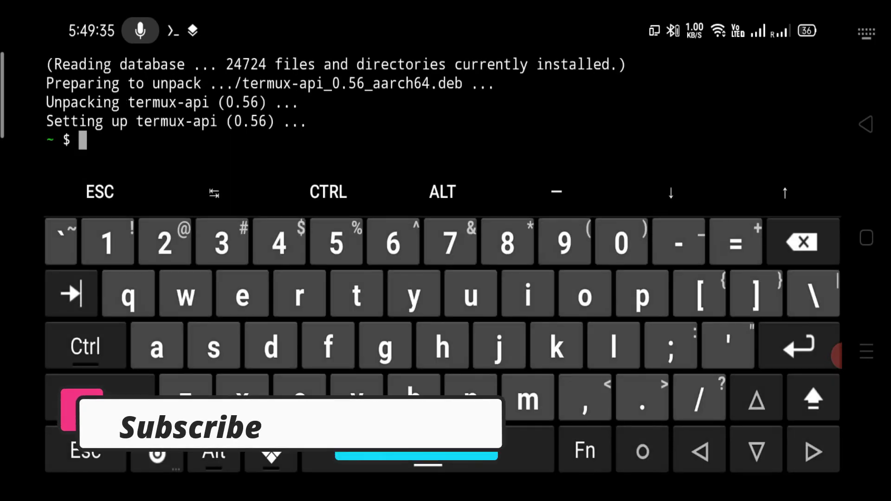
left_click(757, 400)
type("clear")
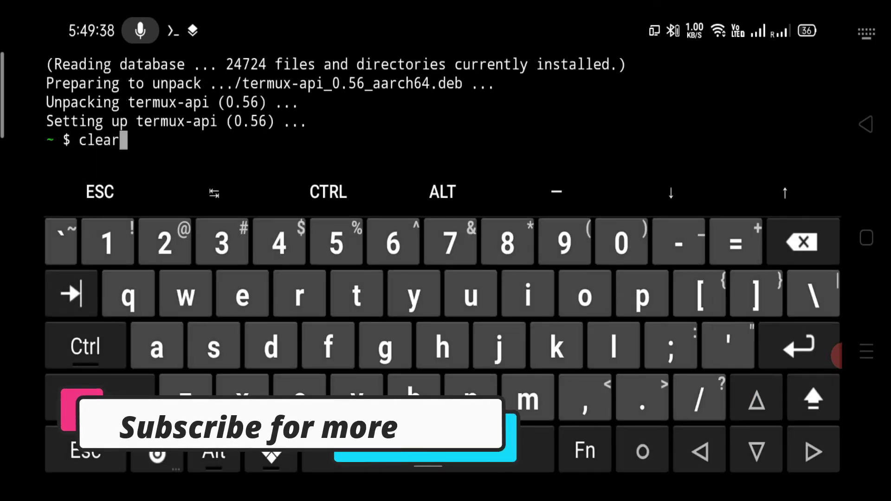
left_click(800, 346)
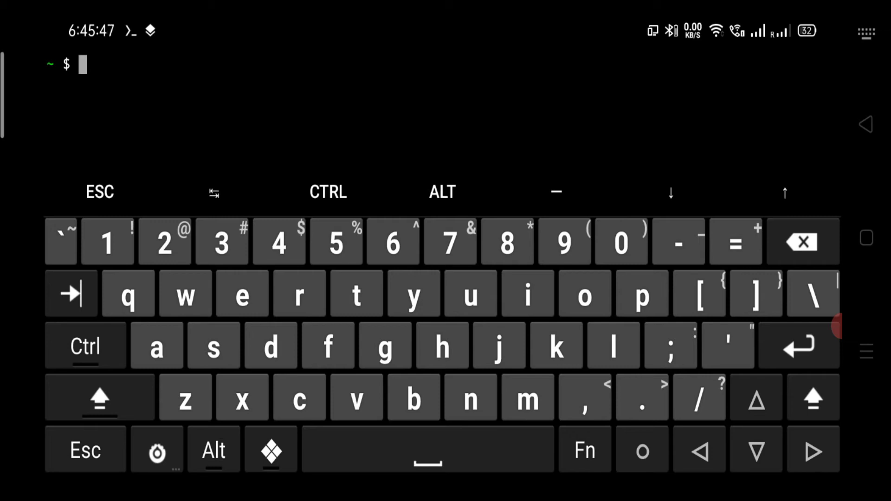
type("w")
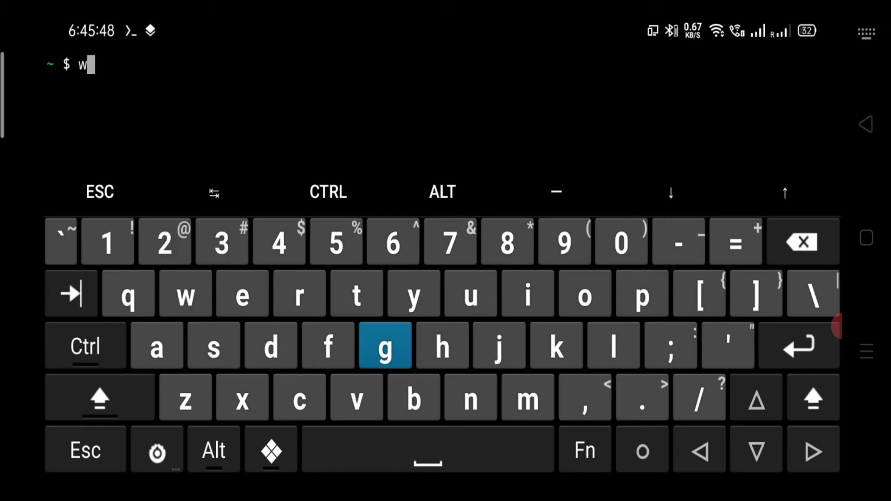
type("ge")
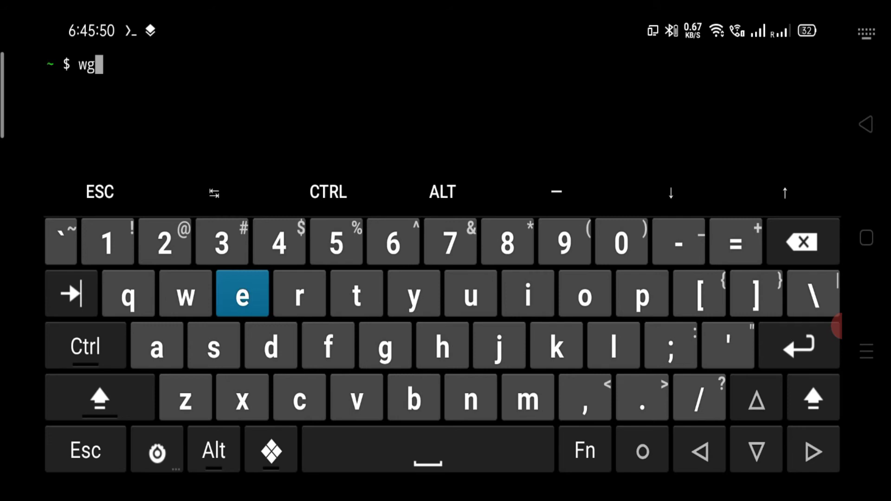
type("t")
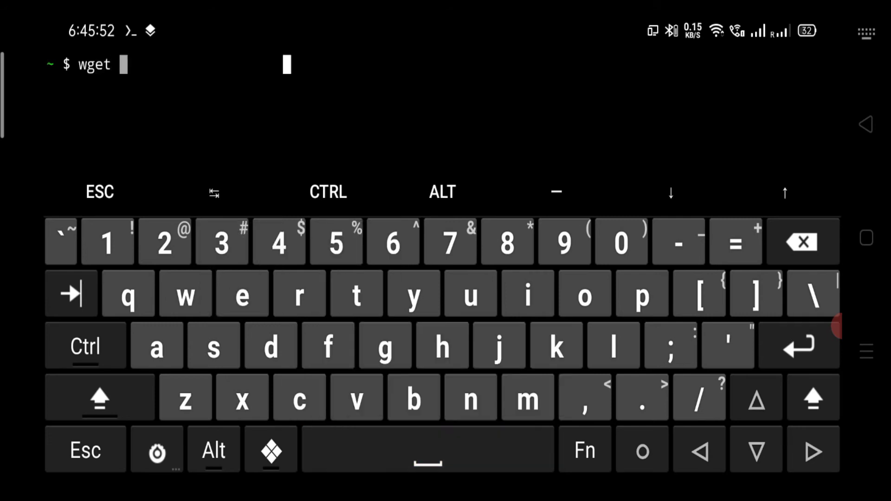
Step: Download bfwAi41.jpg with wget using the pasted wallpapercave.com URL
left_click(288, 77)
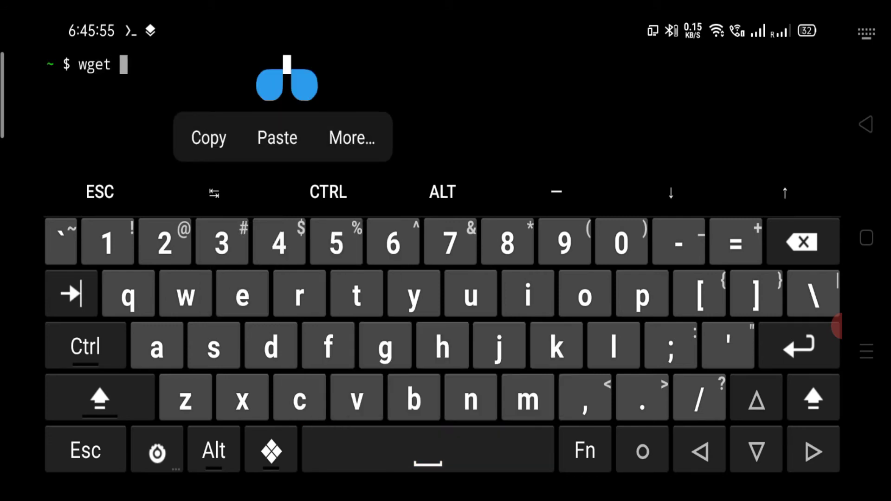
left_click(278, 139)
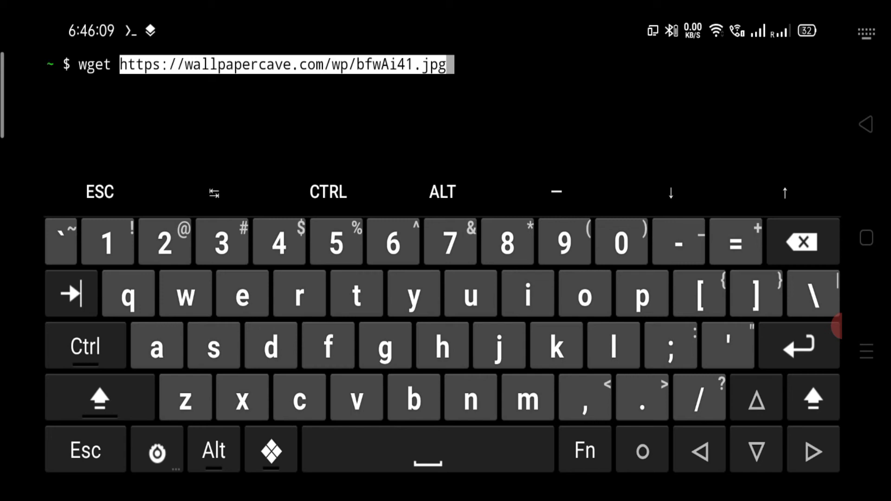
left_click(799, 346)
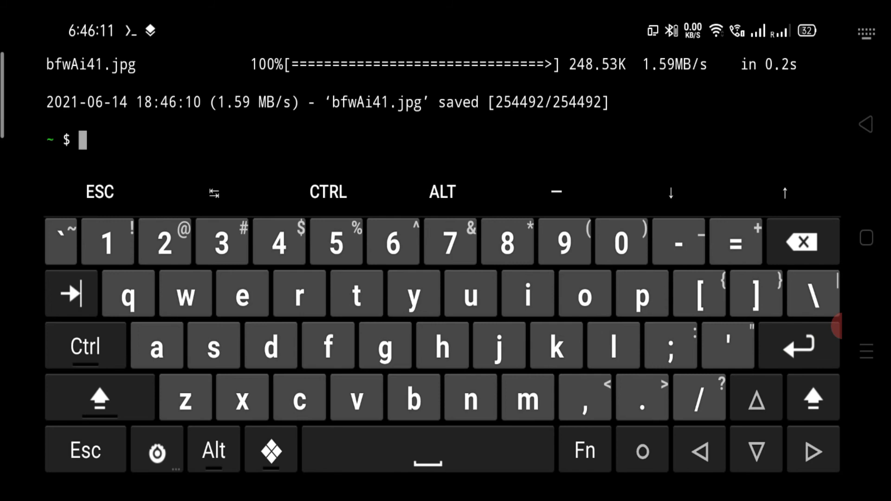
key("Escape")
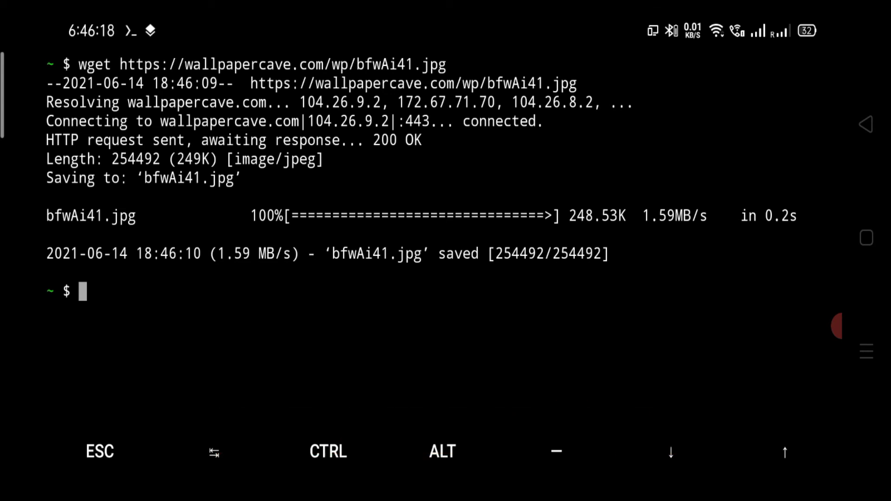
left_click(446, 291)
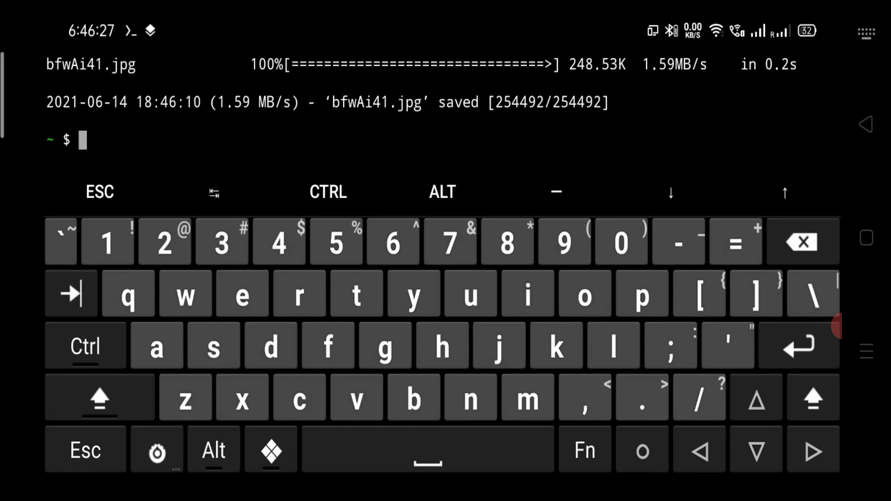
type("cle")
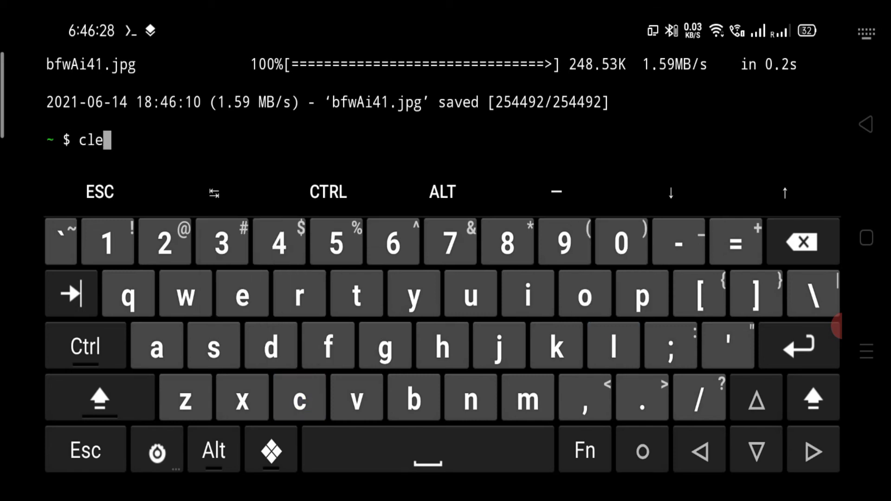
type("a")
Step: Clear the screen and run ls, showing bfwAi41.jpg in the home folder
left_click(300, 295)
left_click(800, 347)
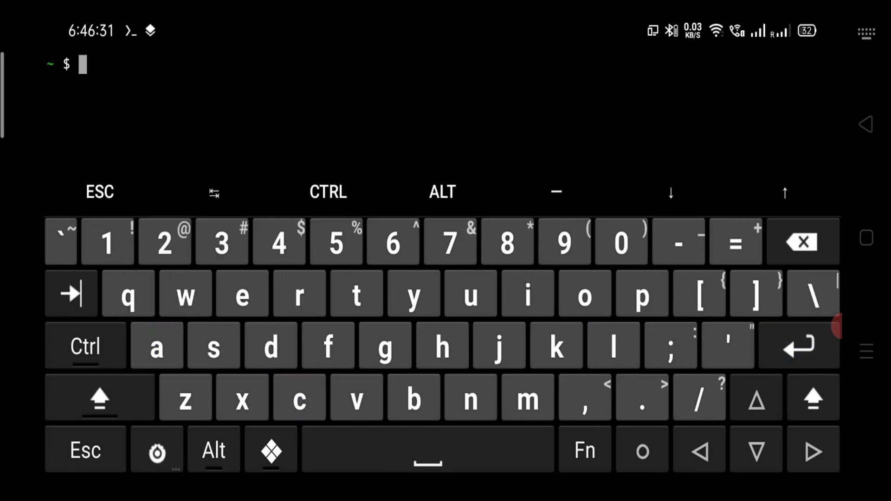
type("ls")
key("Return")
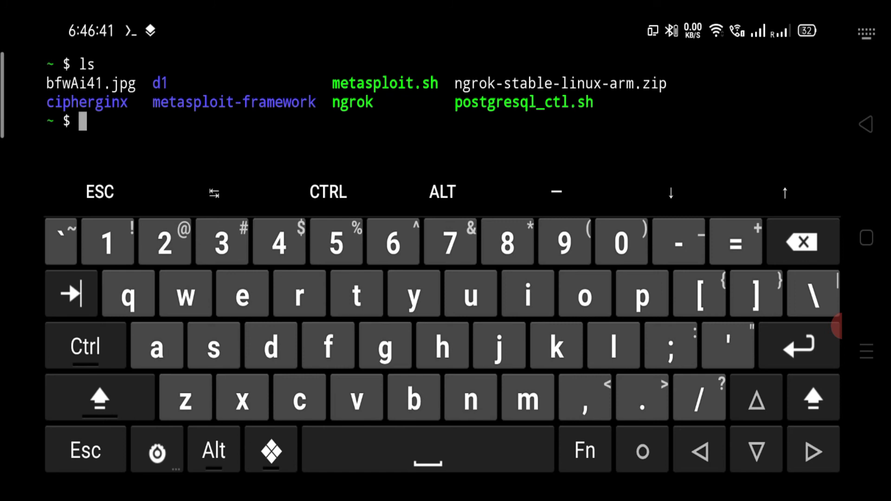
Step: Clear the terminal again with clear recalled from history
left_click(757, 399)
left_click(756, 398)
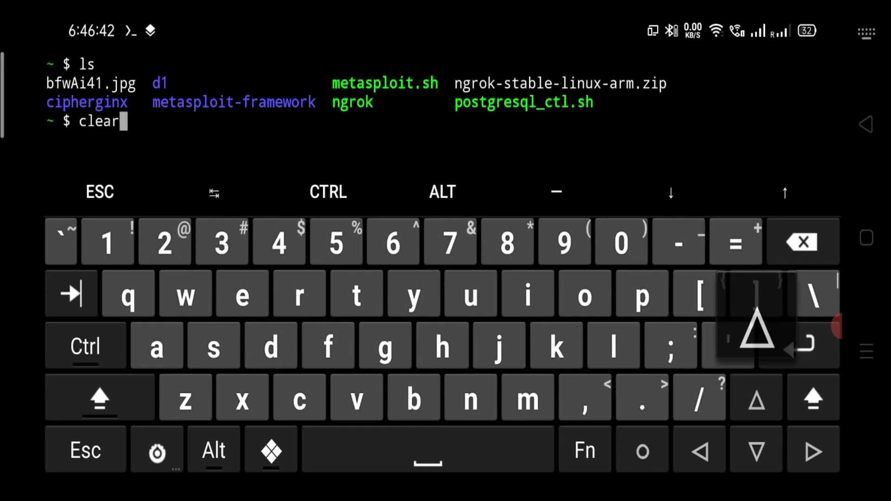
left_click(799, 347)
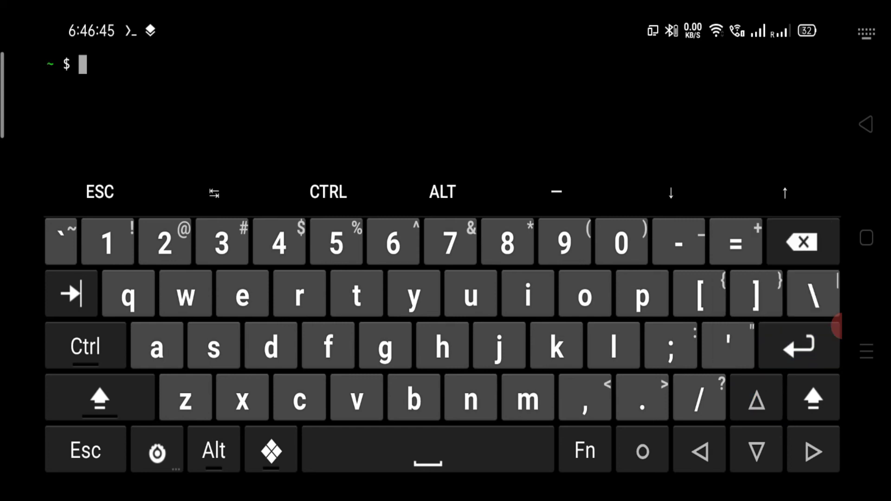